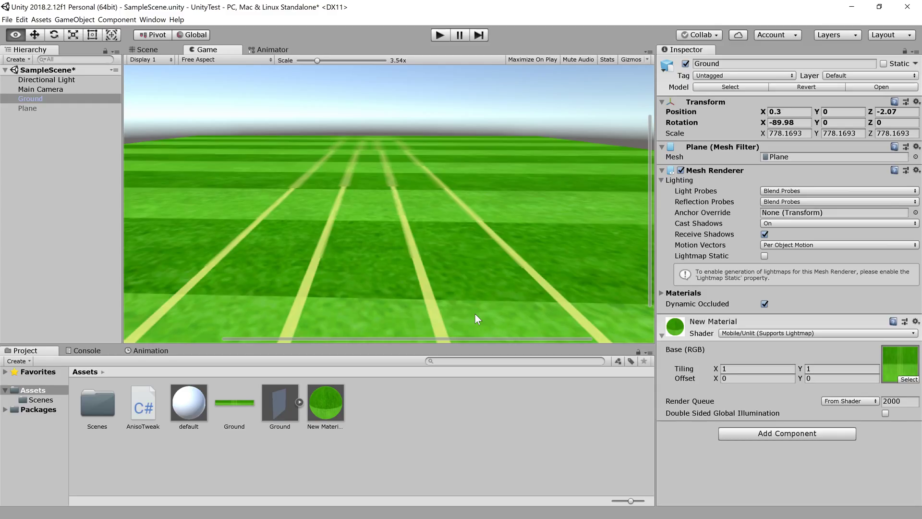
Examine the yellow ground lines in the Game view at several magnifications, comparing their sharpness nearby and toward the horizon
scroll(485, 215, "down", 3)
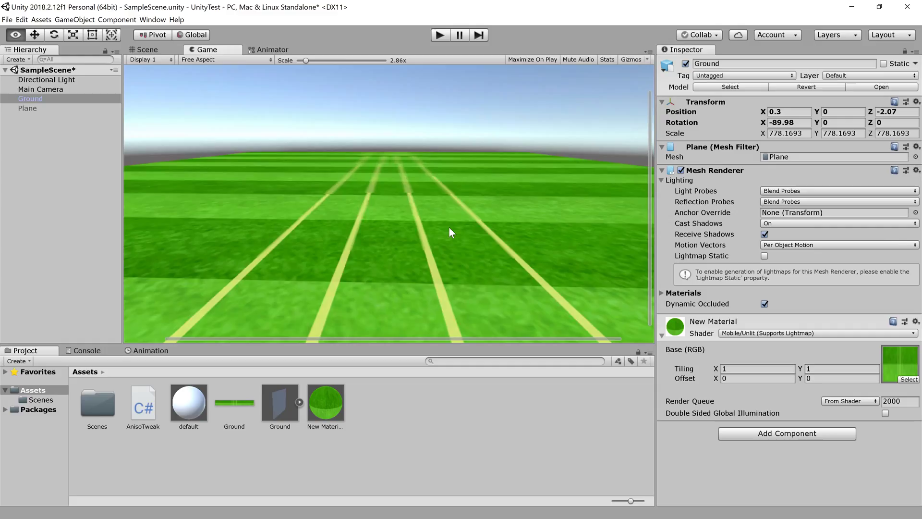
scroll(382, 222, "down", 2)
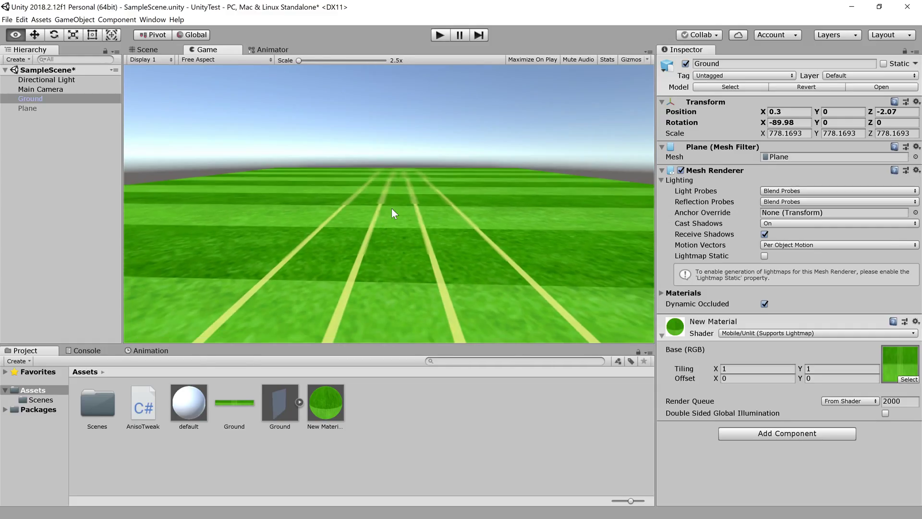
scroll(397, 213, "up", 6)
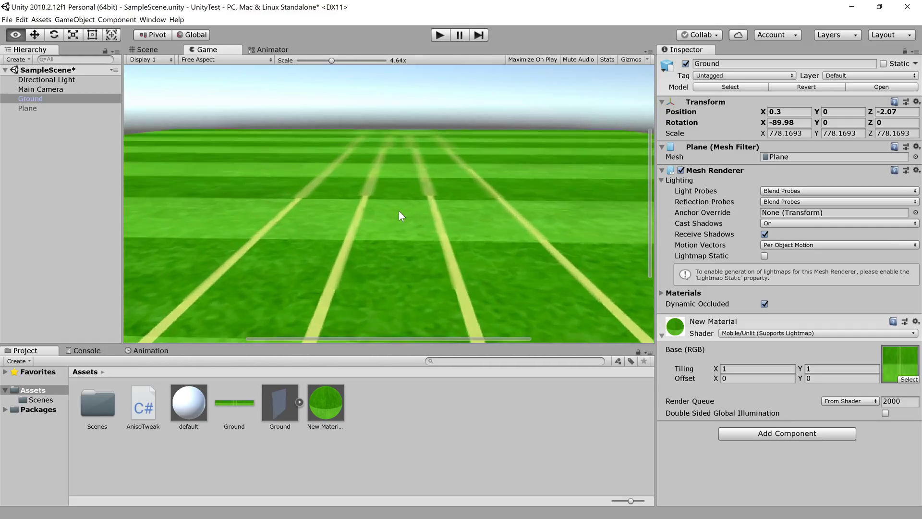
scroll(399, 210, "up", 2)
scroll(376, 207, "up", 2)
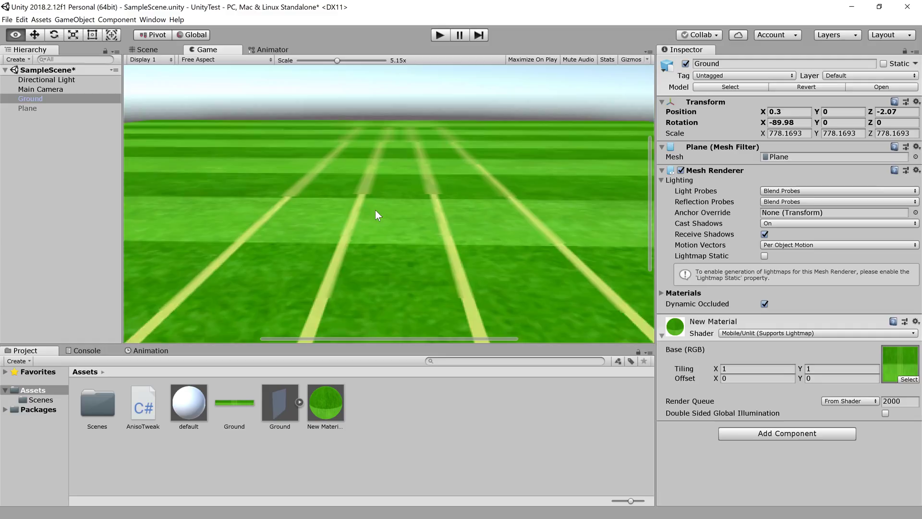
scroll(377, 261, "down", 10)
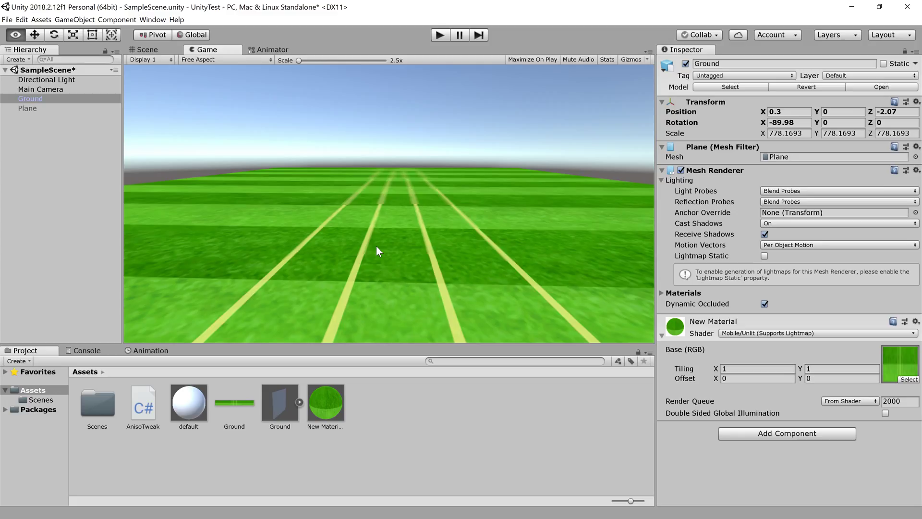
scroll(383, 267, "up", 2)
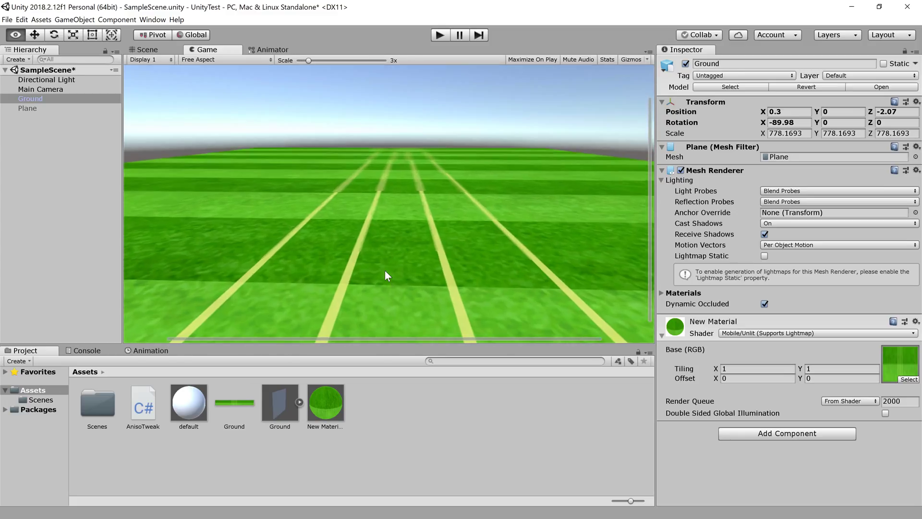
scroll(385, 270, "up", 5)
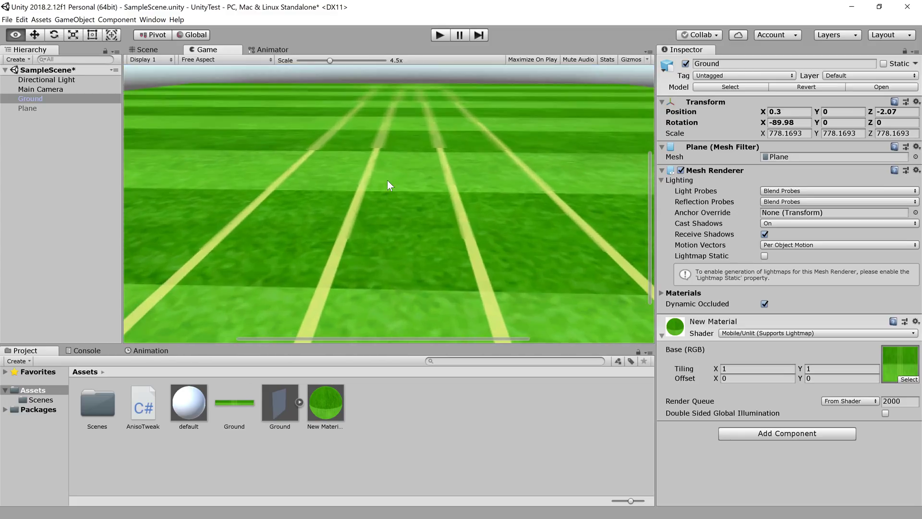
middle_click_drag(399, 177, 395, 285)
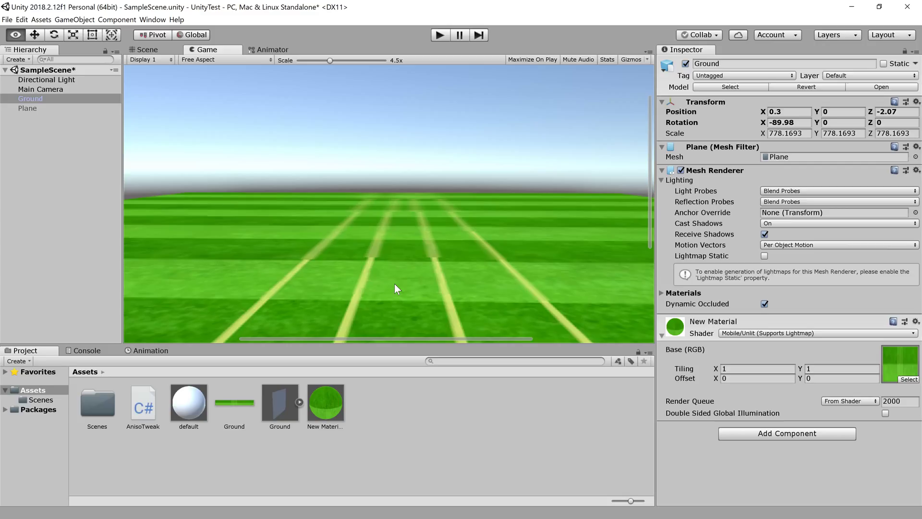
scroll(405, 287, "down", 1)
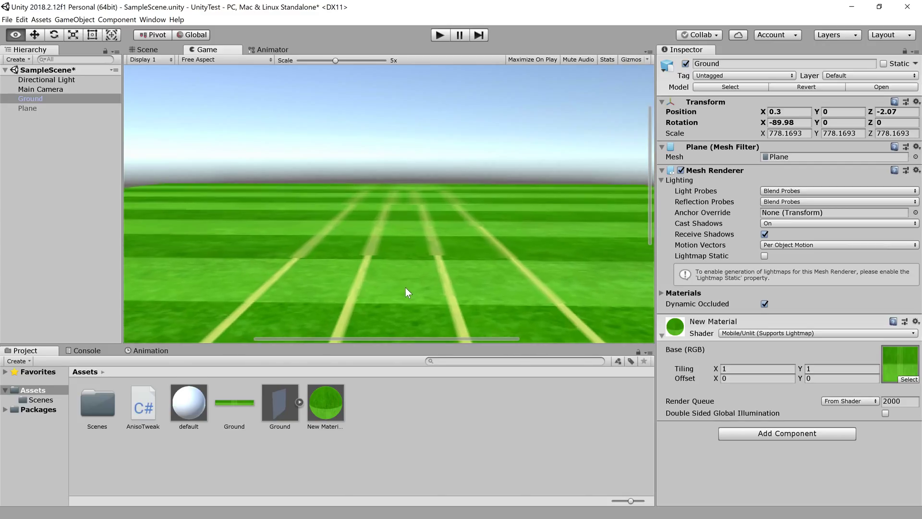
middle_click_drag(406, 287, 389, 221)
scroll(389, 222, "down", 6)
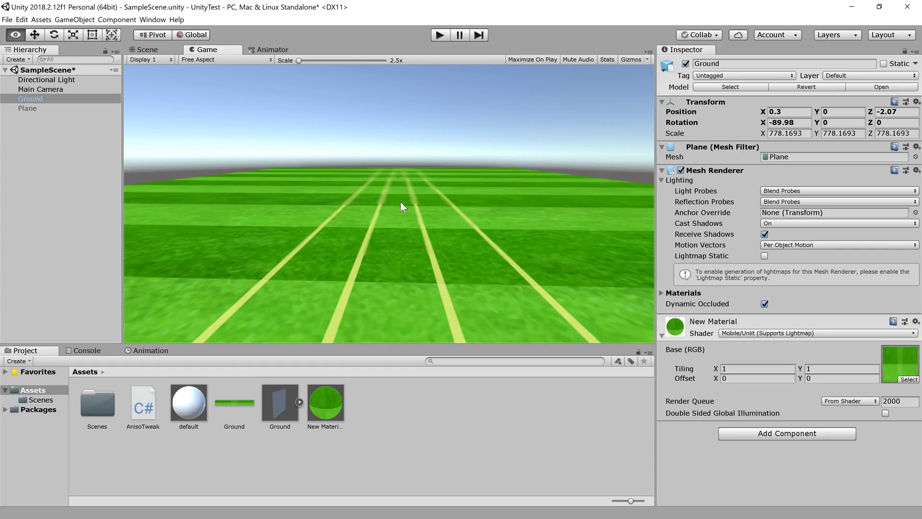
scroll(394, 200, "up", 5)
scroll(426, 183, "up", 4)
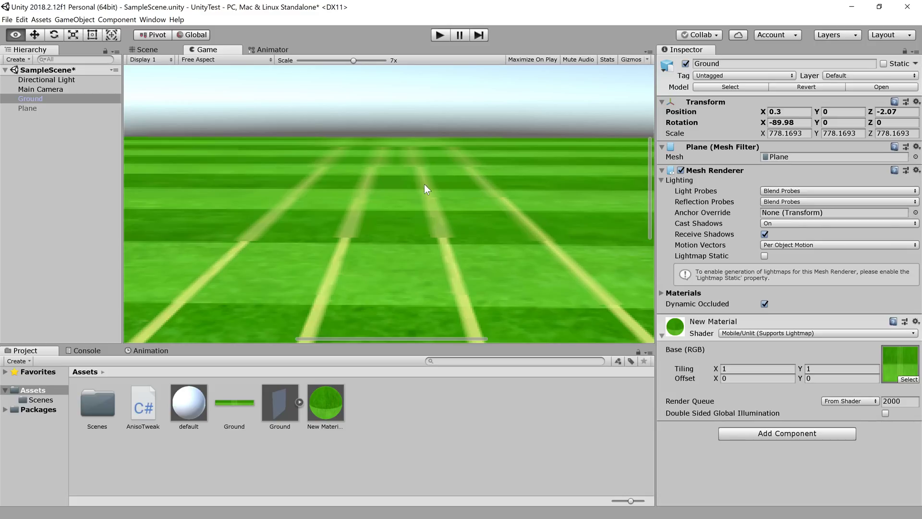
scroll(415, 291, "down", 10)
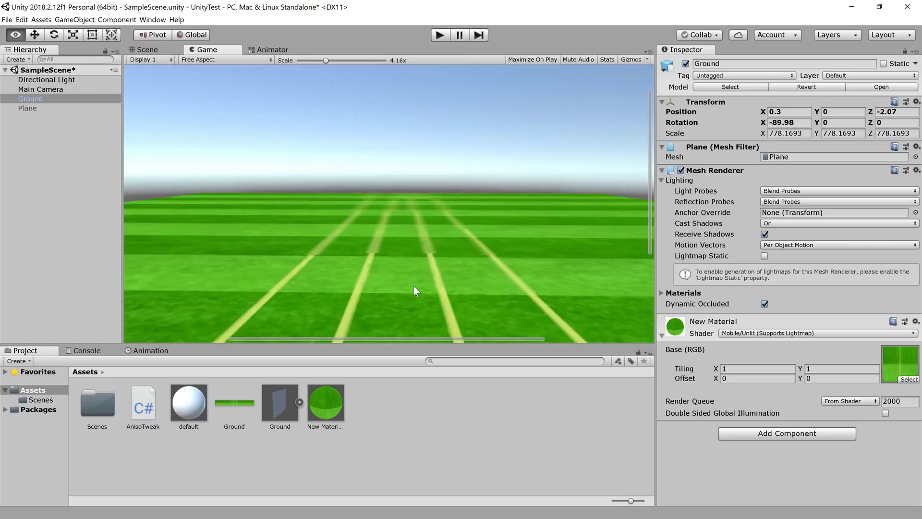
scroll(416, 294, "down", 2)
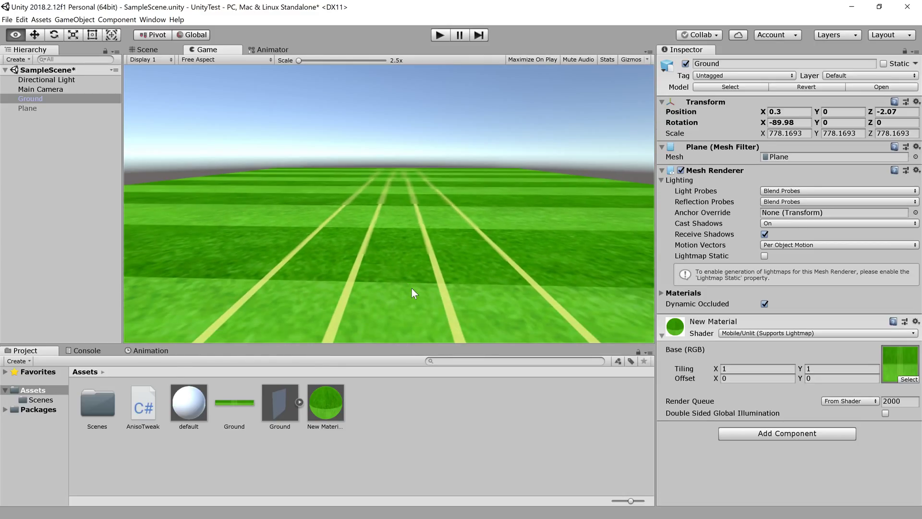
Open the project's Quality settings
left_click(22, 19)
mouse_move(69, 257)
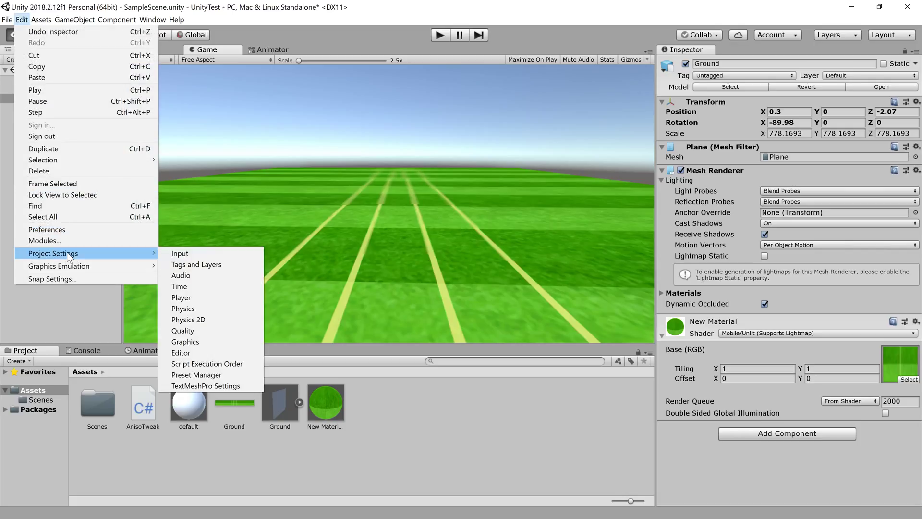
left_click(183, 331)
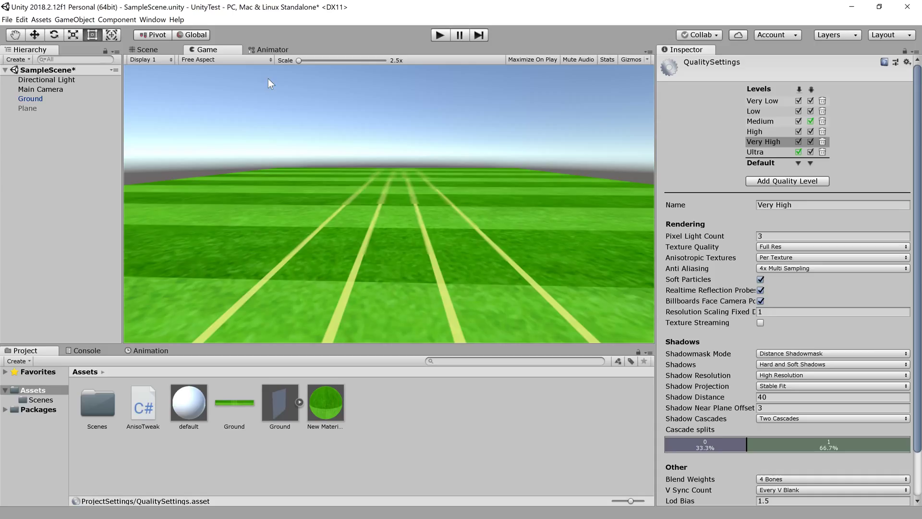
left_click(22, 19)
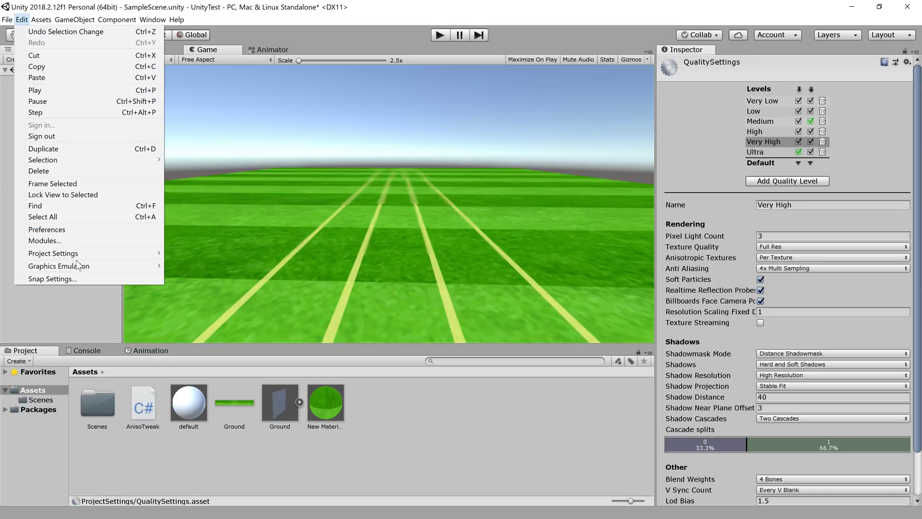
mouse_move(78, 255)
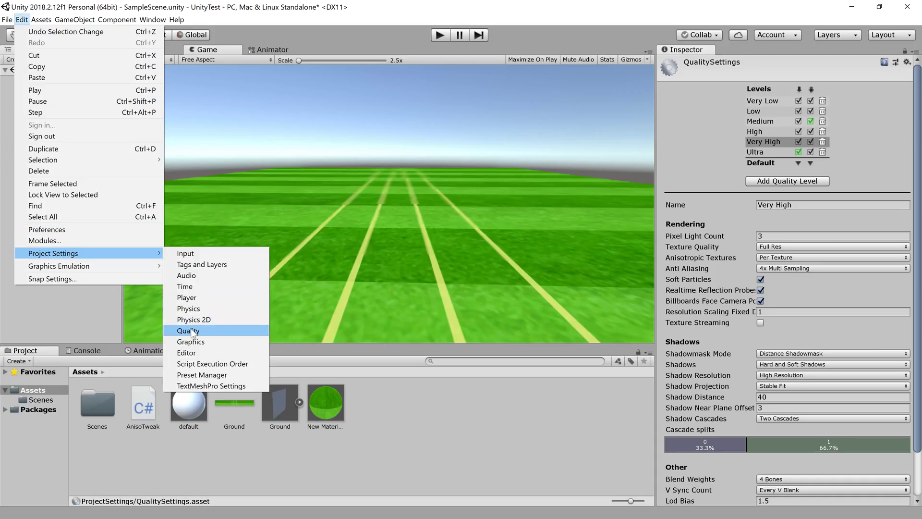
left_click(720, 187)
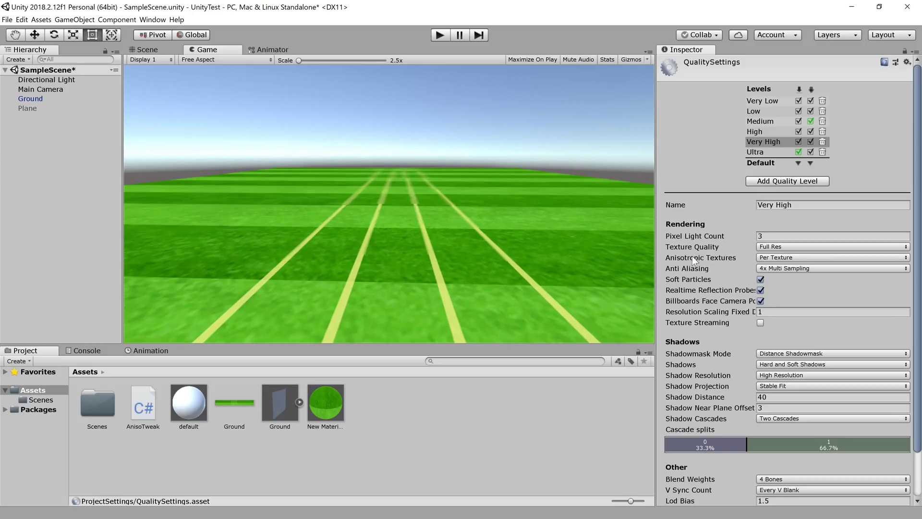
Set Anisotropic Textures to Forced On for the Very High quality level and examine the distant ground lines in the Game view
left_click(771, 259)
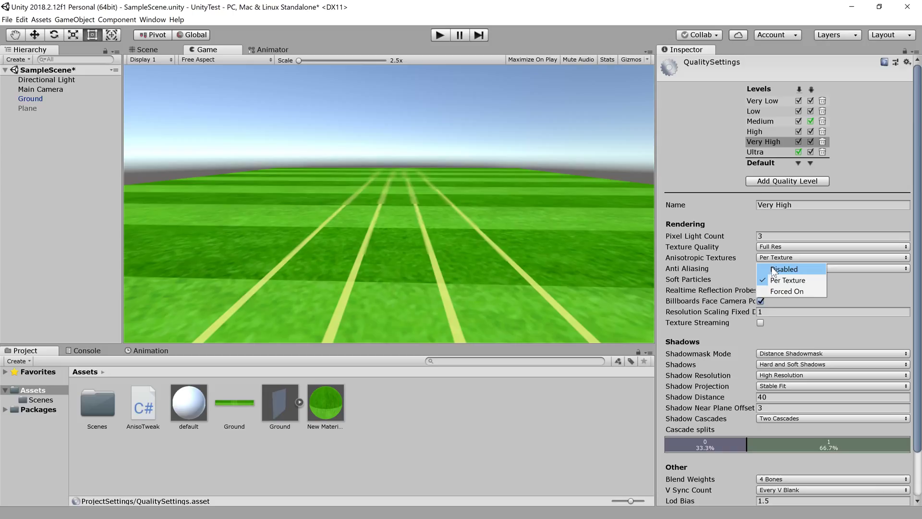
left_click(777, 289)
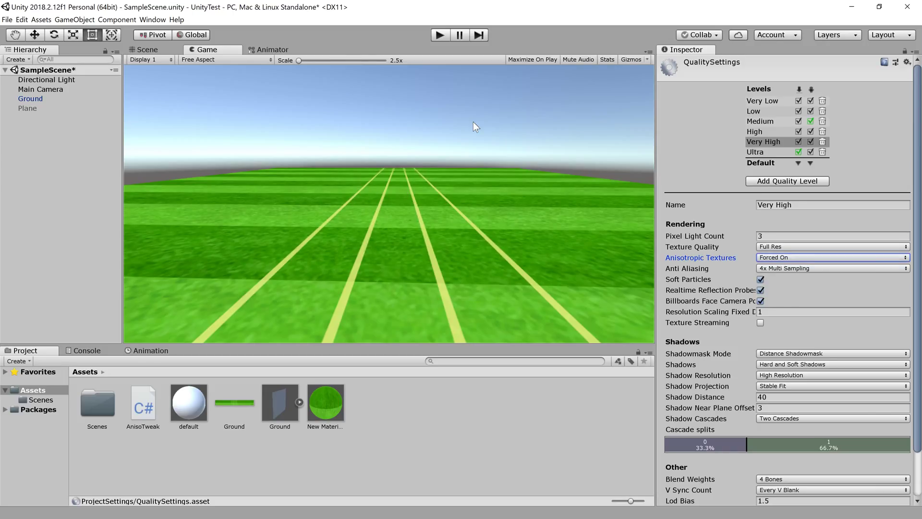
scroll(373, 184, "up", 2)
scroll(377, 192, "up", 6)
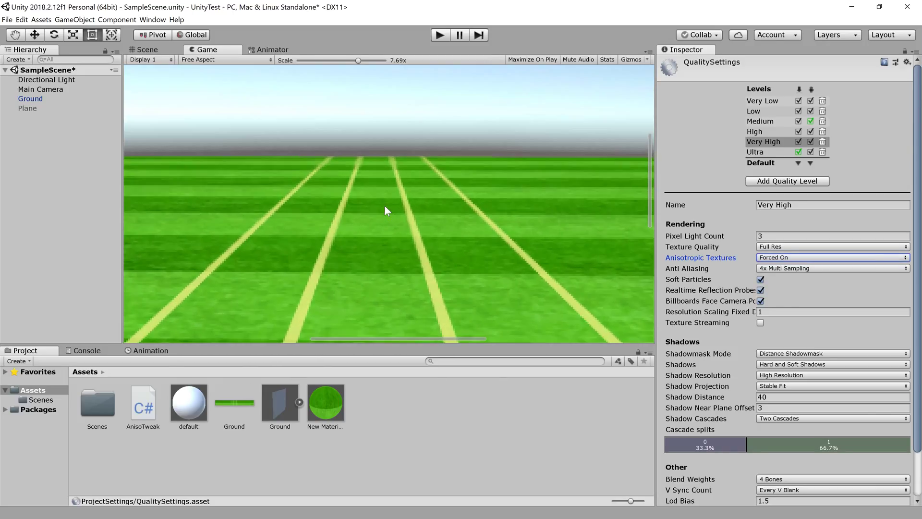
scroll(423, 230, "down", 1)
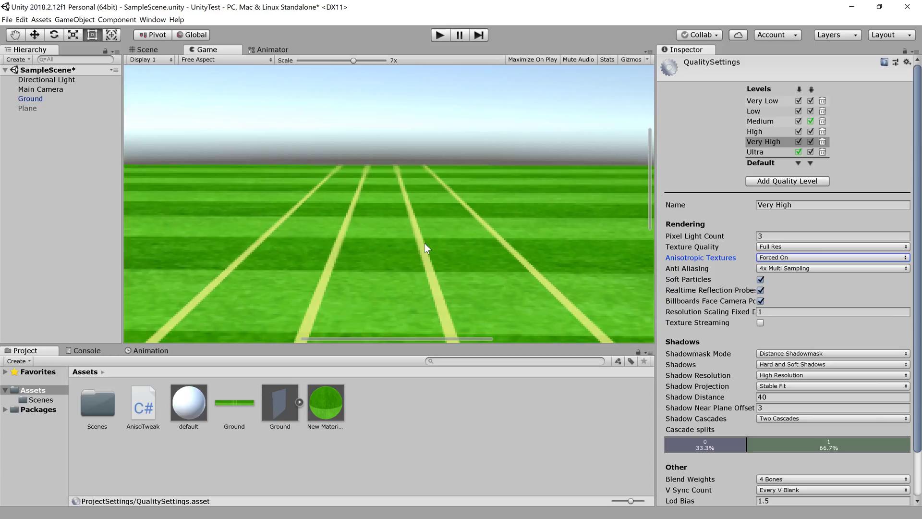
scroll(361, 221, "down", 6)
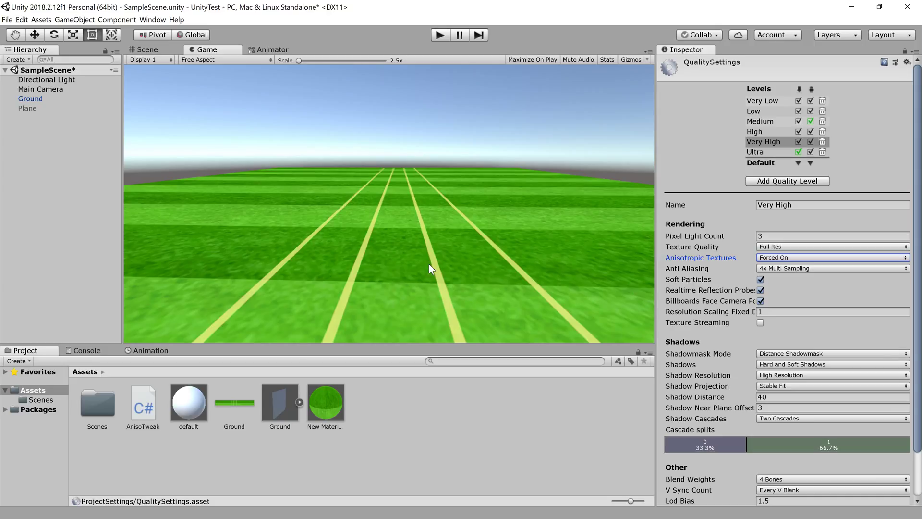
Set Anisotropic Textures to Per Texture for the Very High quality level
left_click(782, 258)
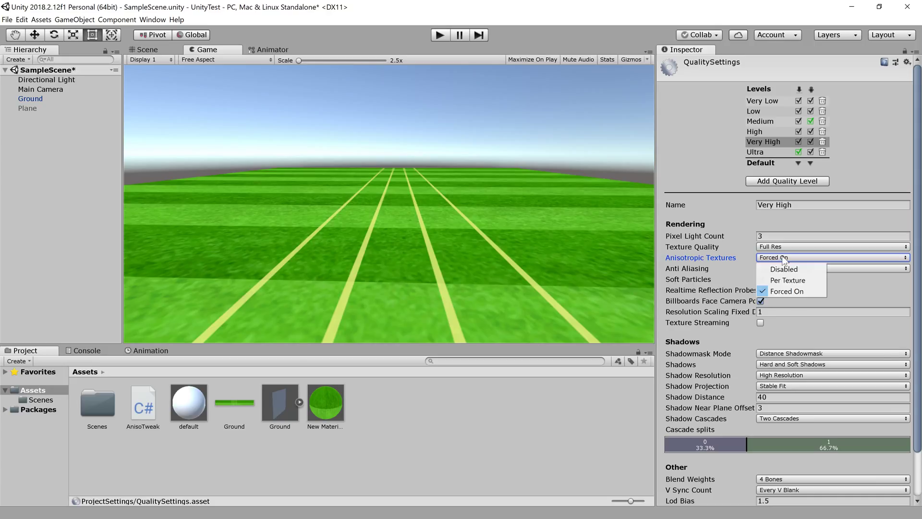
left_click(778, 284)
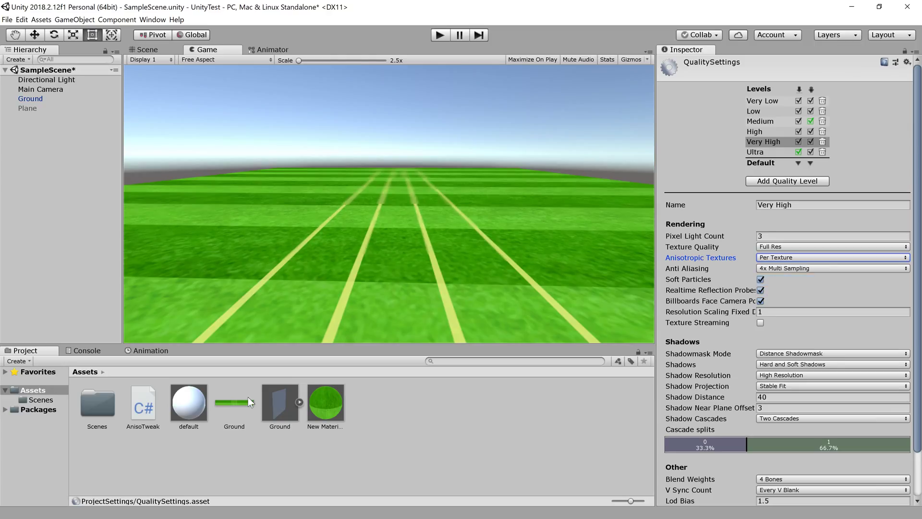
Set the Ground texture's Aniso Level to 4, apply the import settings and inspect the distant lines in the Game view
left_click(234, 407)
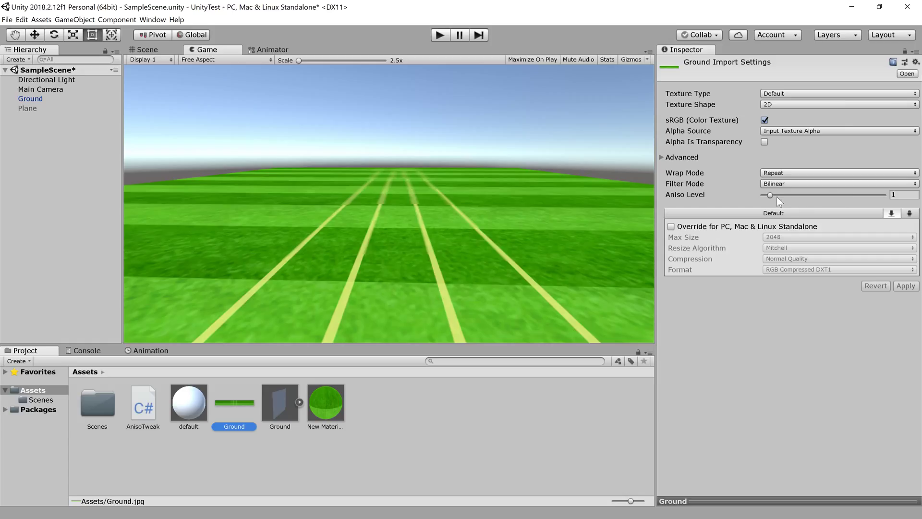
left_click_drag(779, 195, 783, 194)
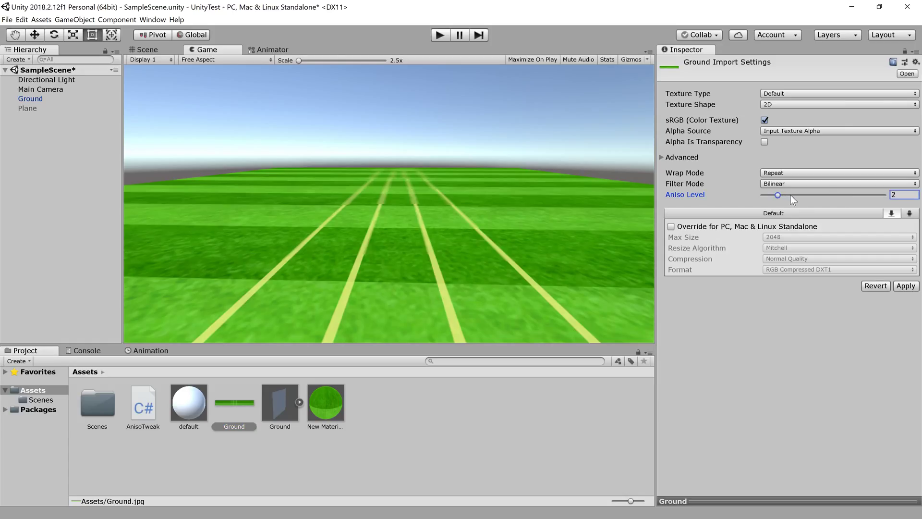
left_click(791, 196)
left_click(906, 285)
scroll(407, 161, "up", 6)
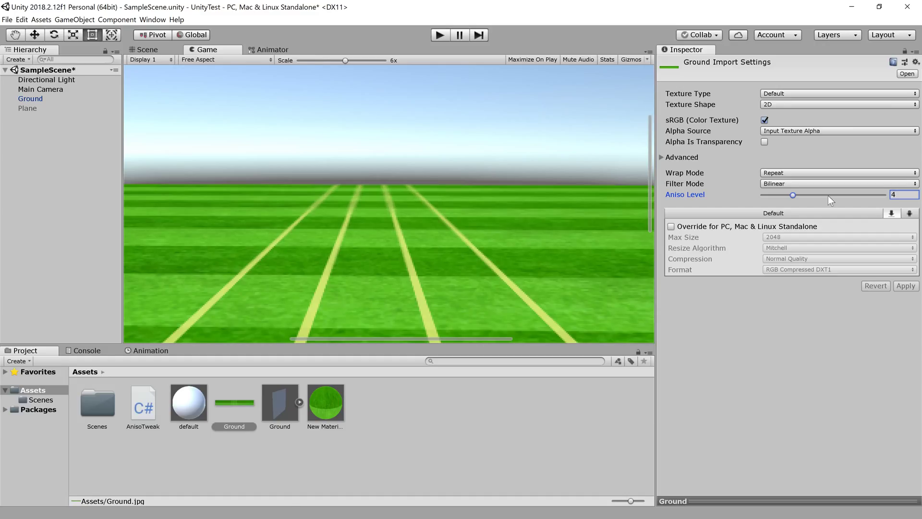
Raise the Ground texture's Aniso Level to 6, apply the import settings and check the whole field in the Game view
left_click(804, 195)
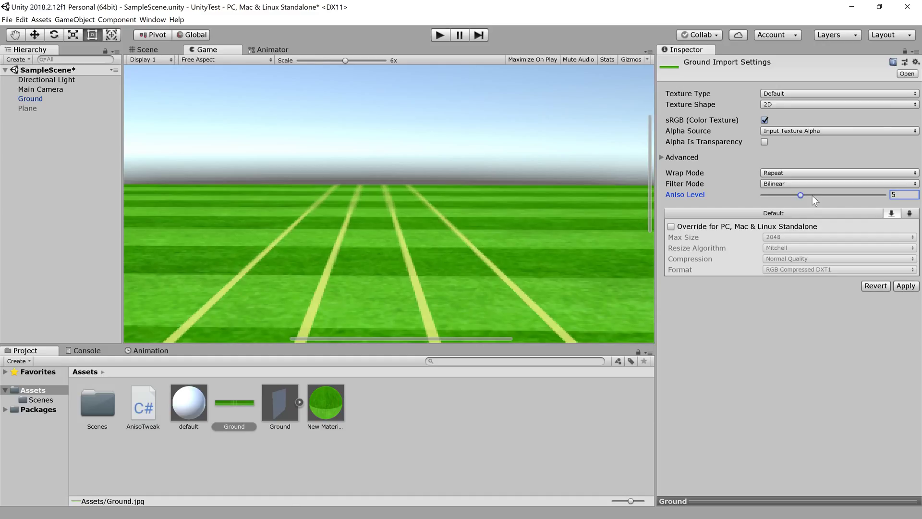
left_click(906, 286)
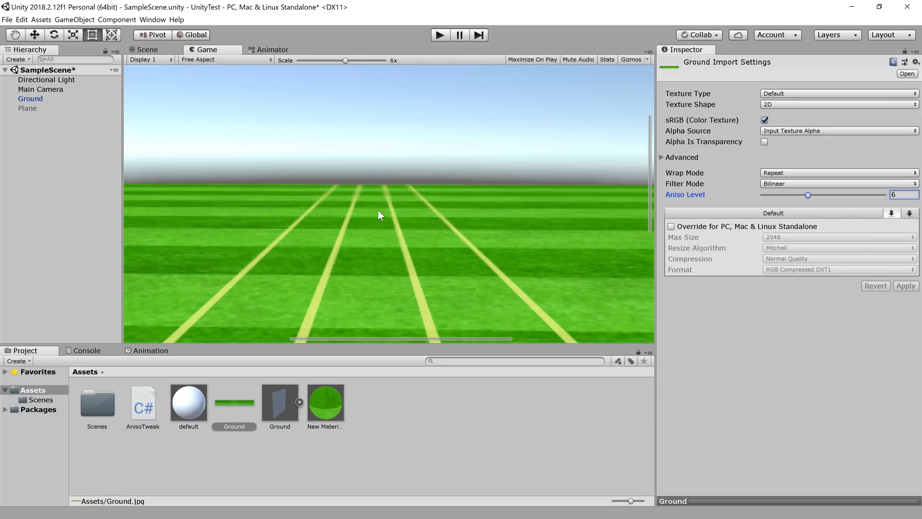
scroll(392, 231, "down", 6)
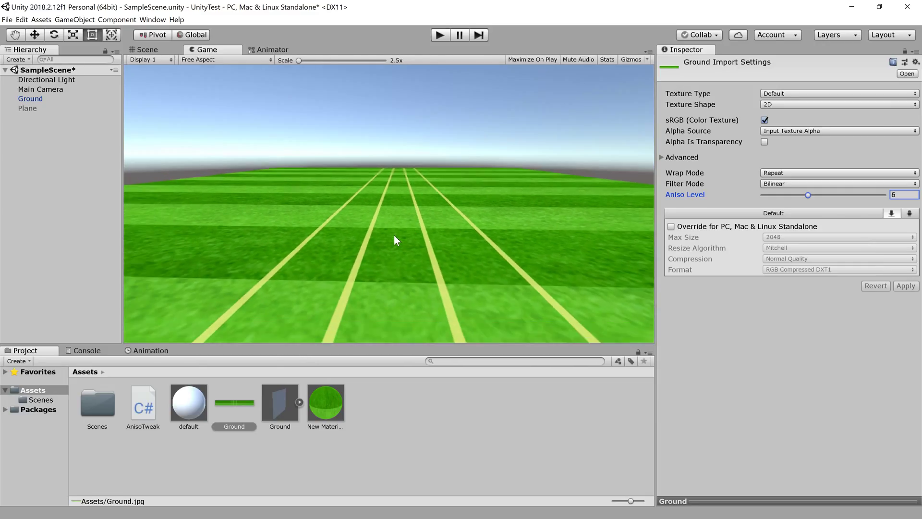